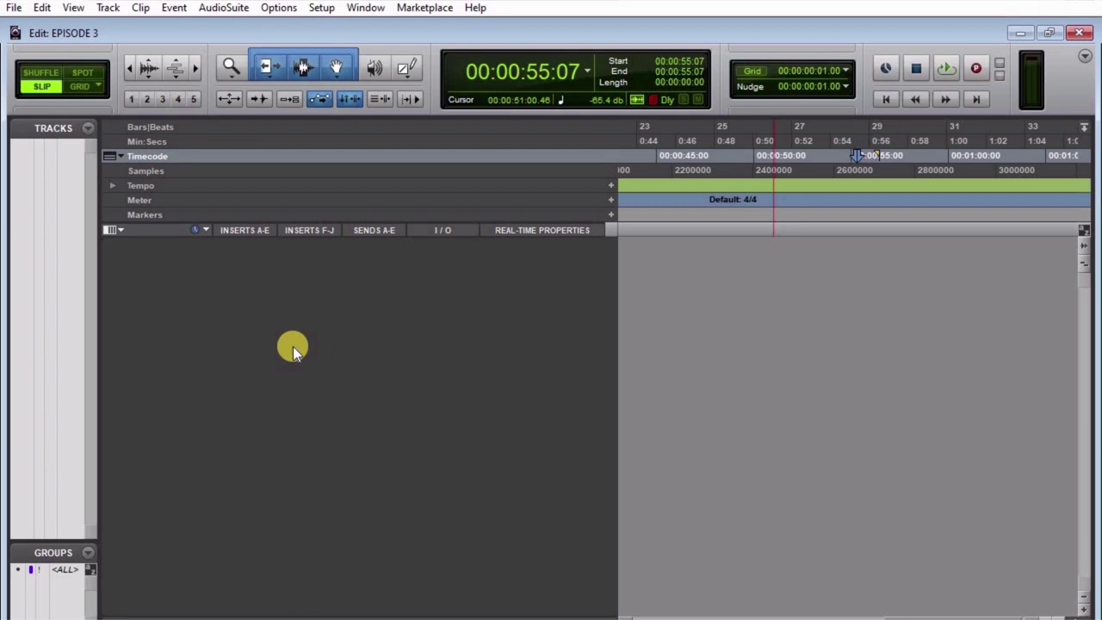
Show the File menu over the empty EPISODE 3 session.
left_click(10, 10)
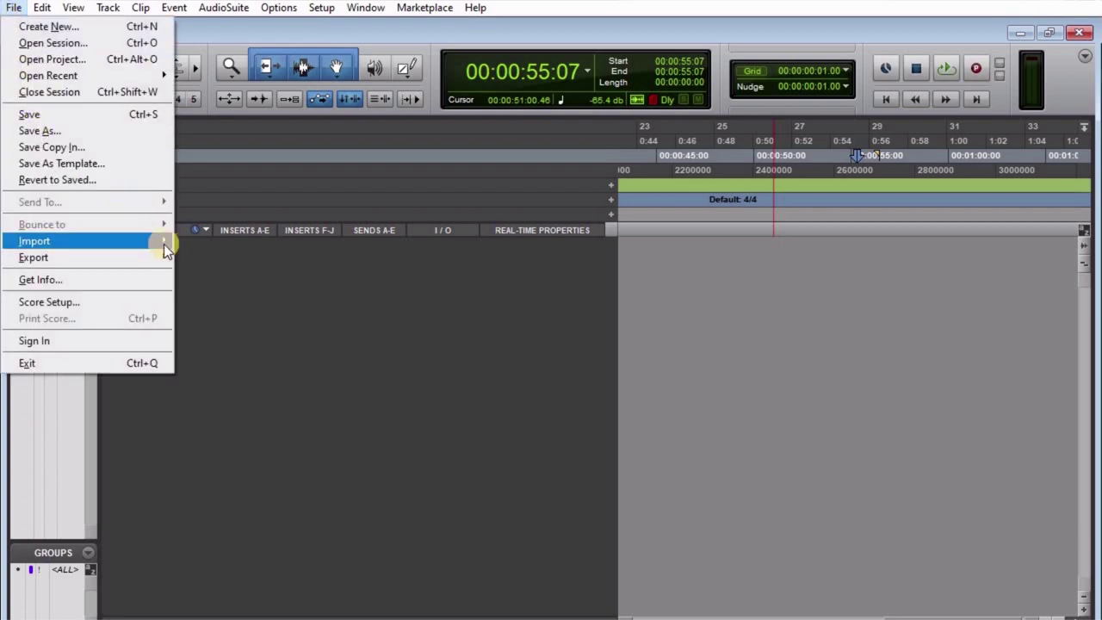
Import session data from the EPI 3 OMF file via File > Import > Session Data.
mouse_move(163, 244)
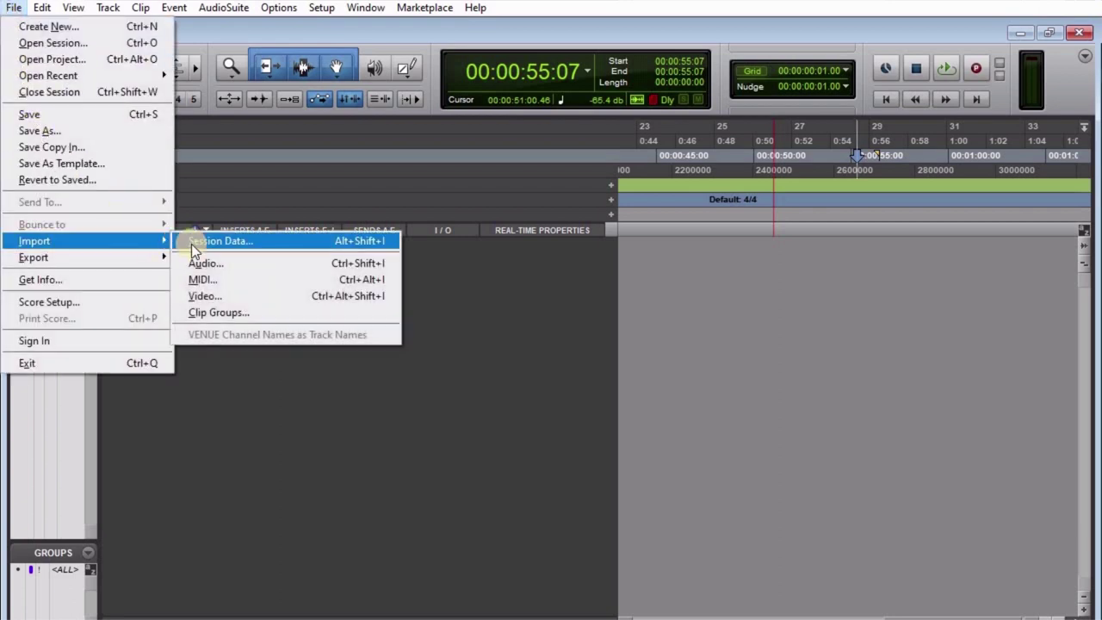
left_click(250, 240)
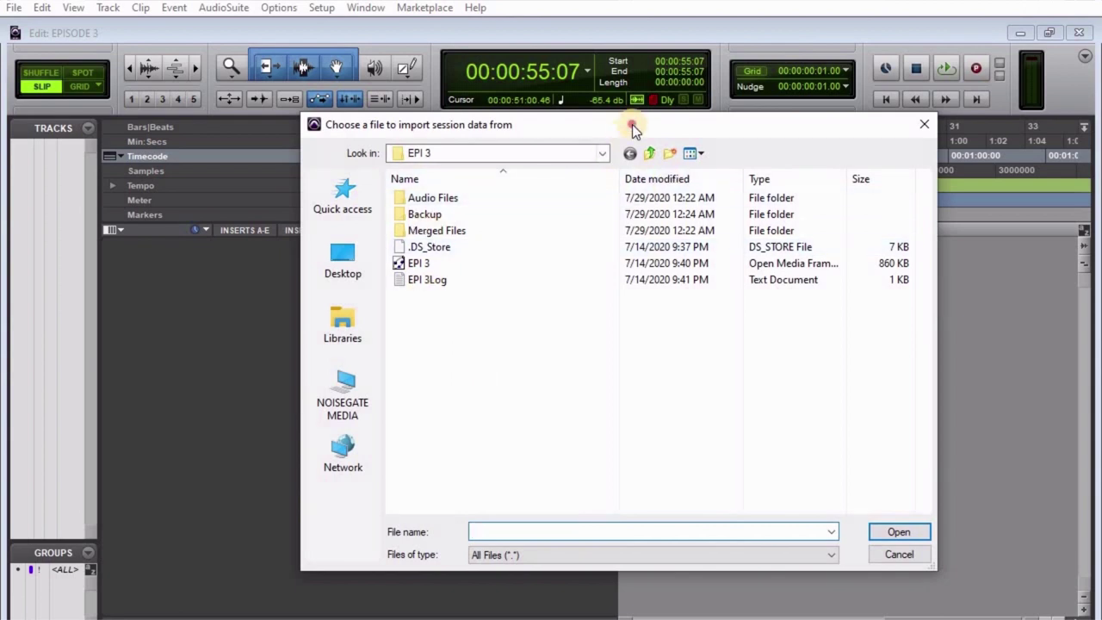
left_click_drag(633, 128, 580, 65)
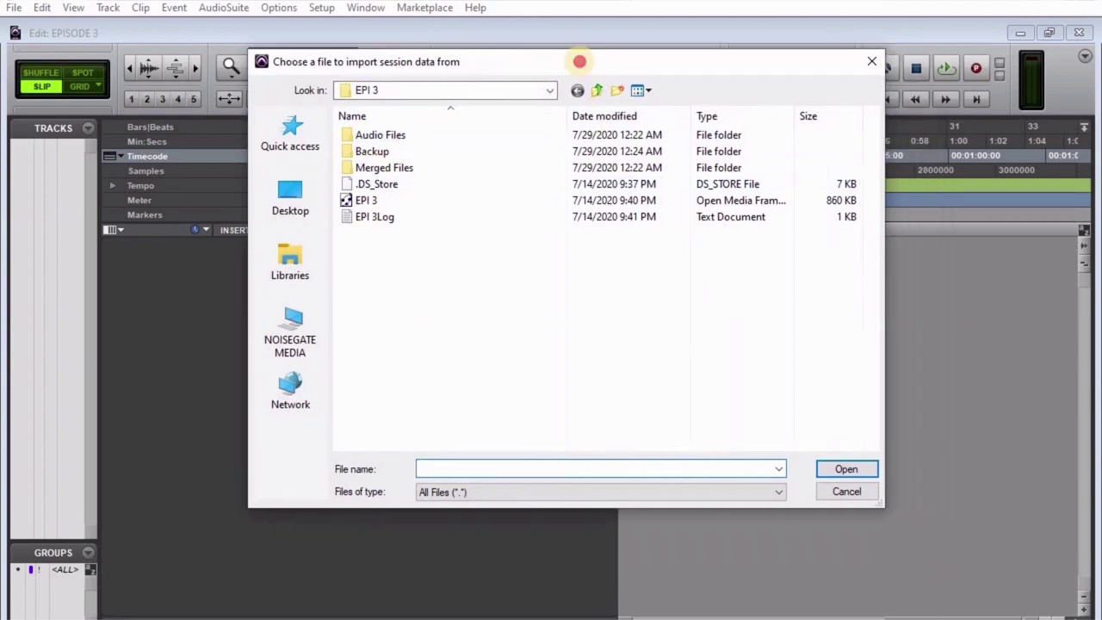
left_click(362, 205)
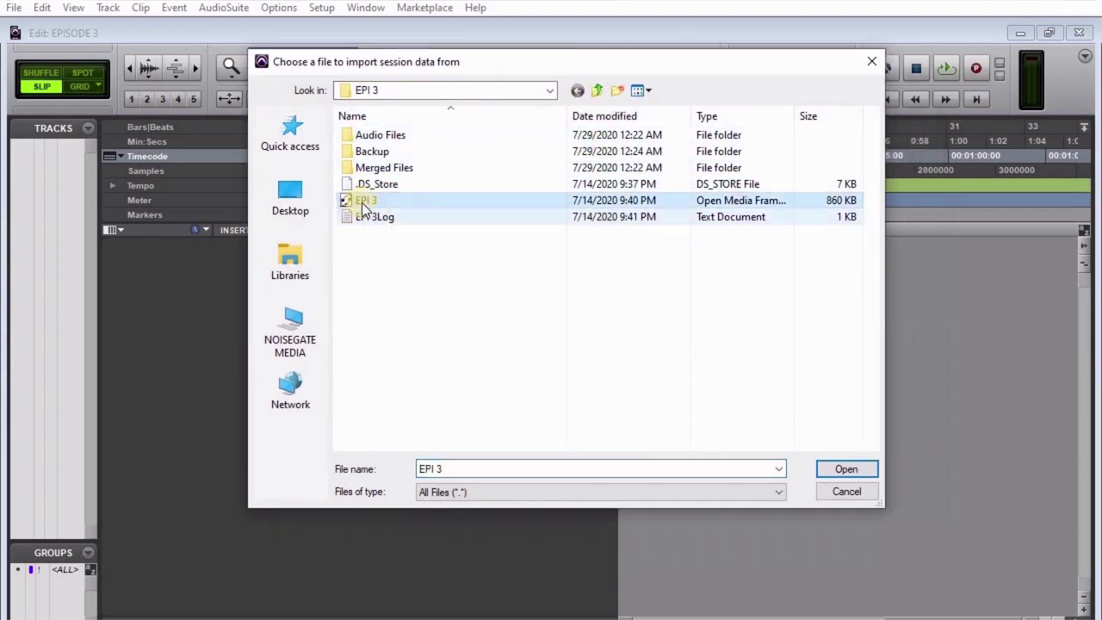
double_click(366, 200)
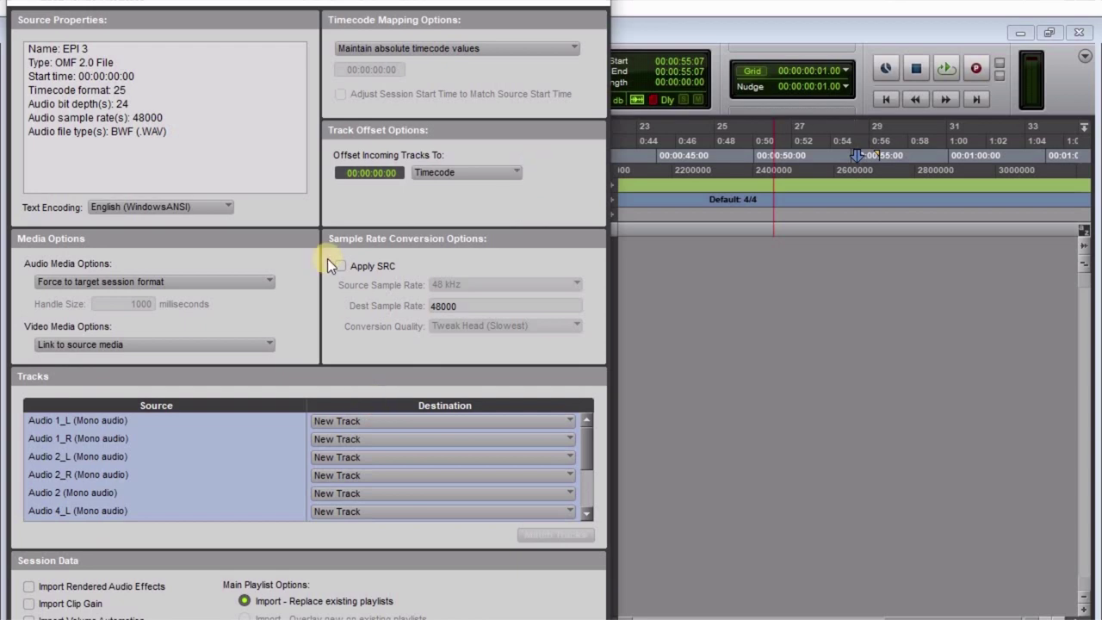
Set audio media to Copy from source media and keep video linked to source media.
left_click(129, 281)
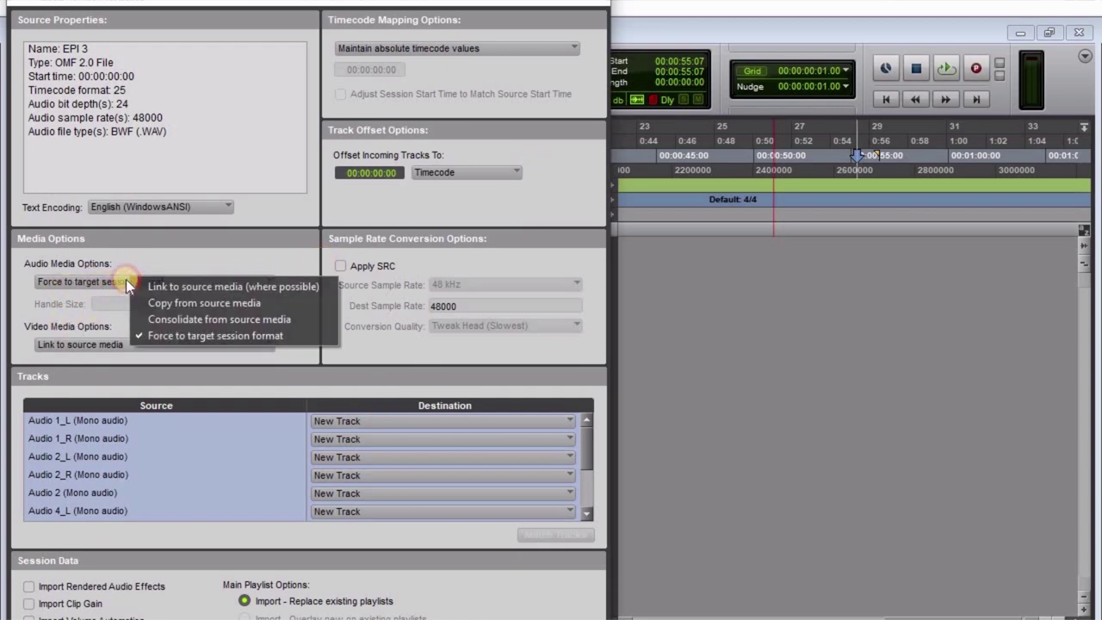
left_click(221, 307)
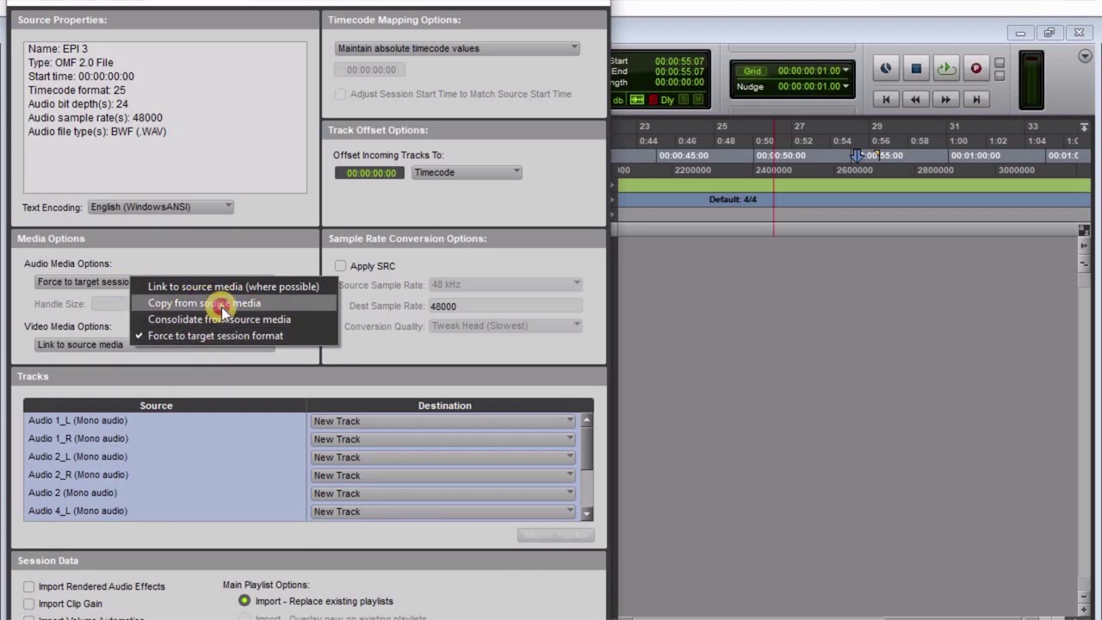
left_click(164, 343)
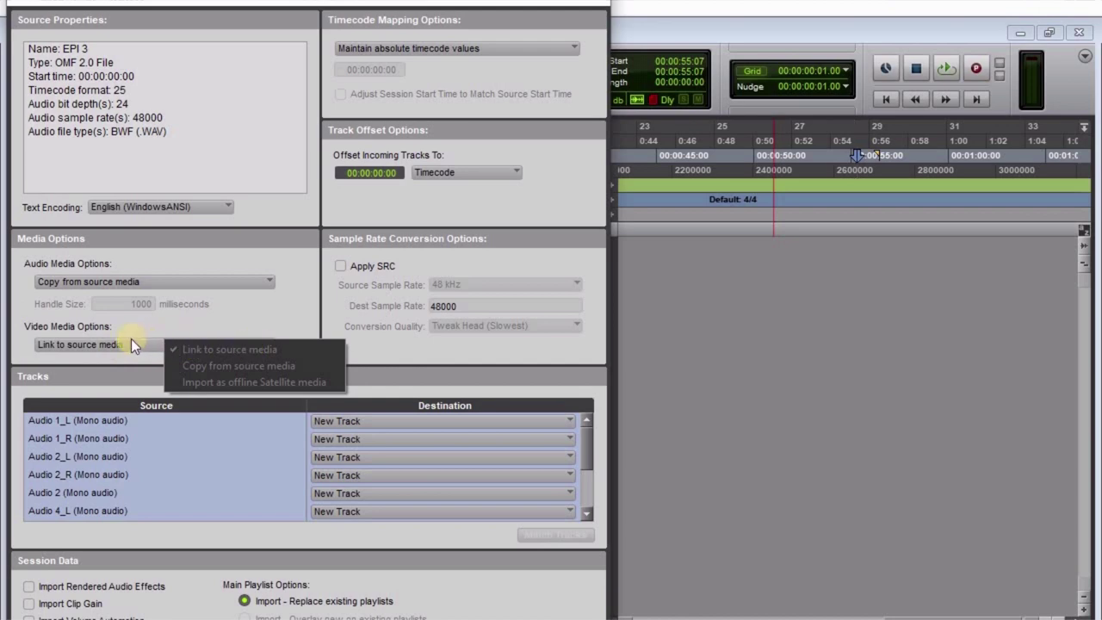
left_click(134, 341)
left_click(227, 315)
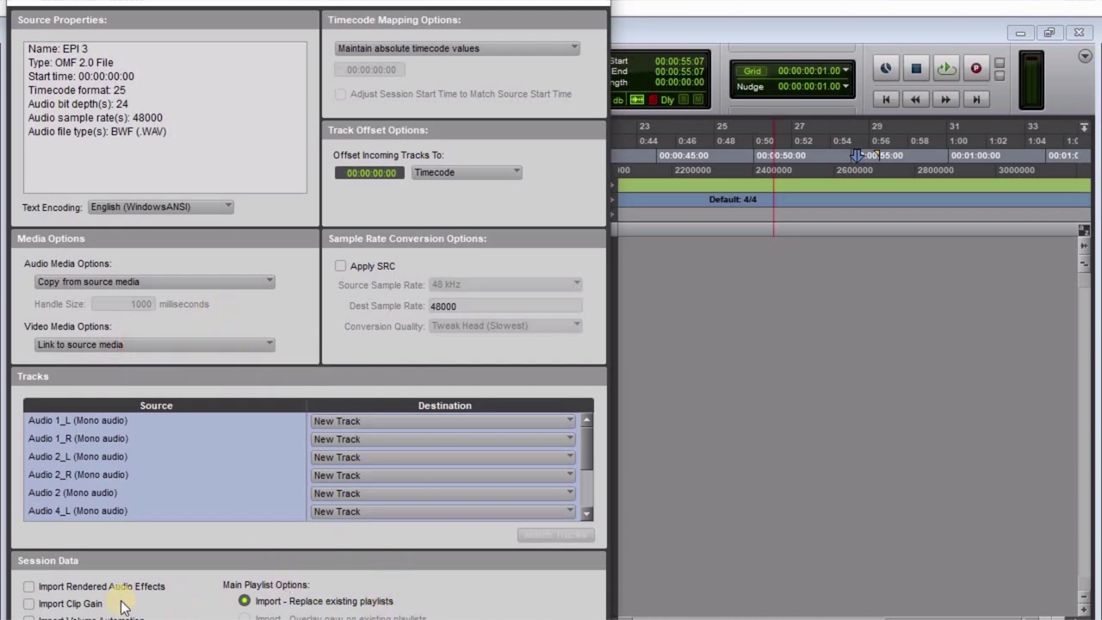
Import clip gain without rendered audio effects, adjust the playlist option, and confirm the import.
left_click(30, 586)
left_click(30, 606)
left_click(35, 605)
left_click(29, 587)
left_click(245, 602)
left_click(242, 617)
key("Escape")
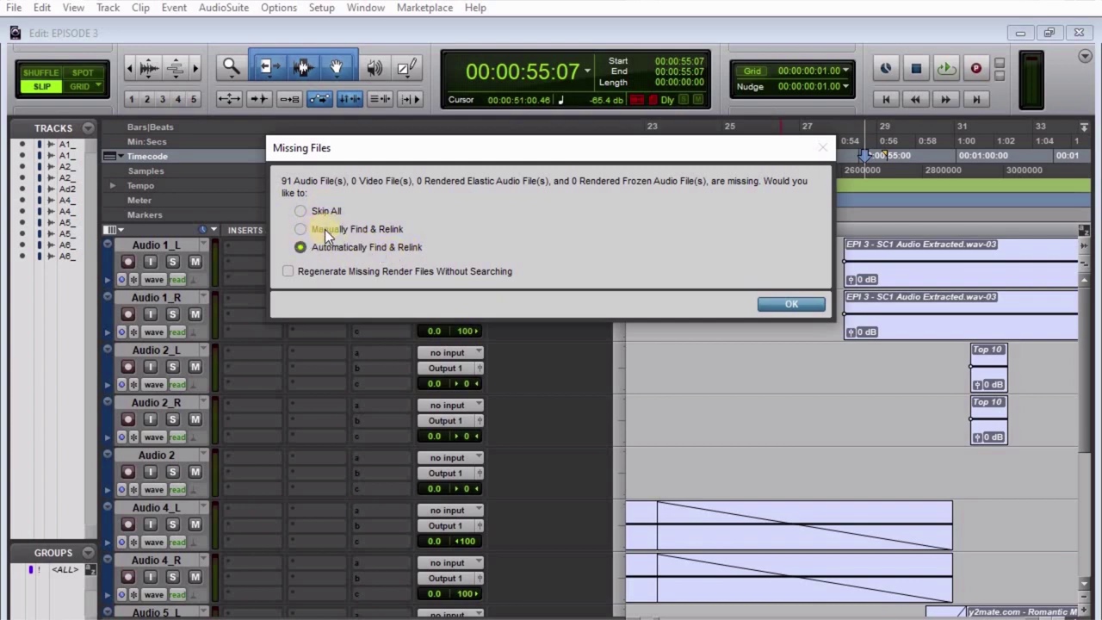
Choose Manually Find & Relink for the 91 missing audio files.
left_click(300, 229)
left_click(783, 301)
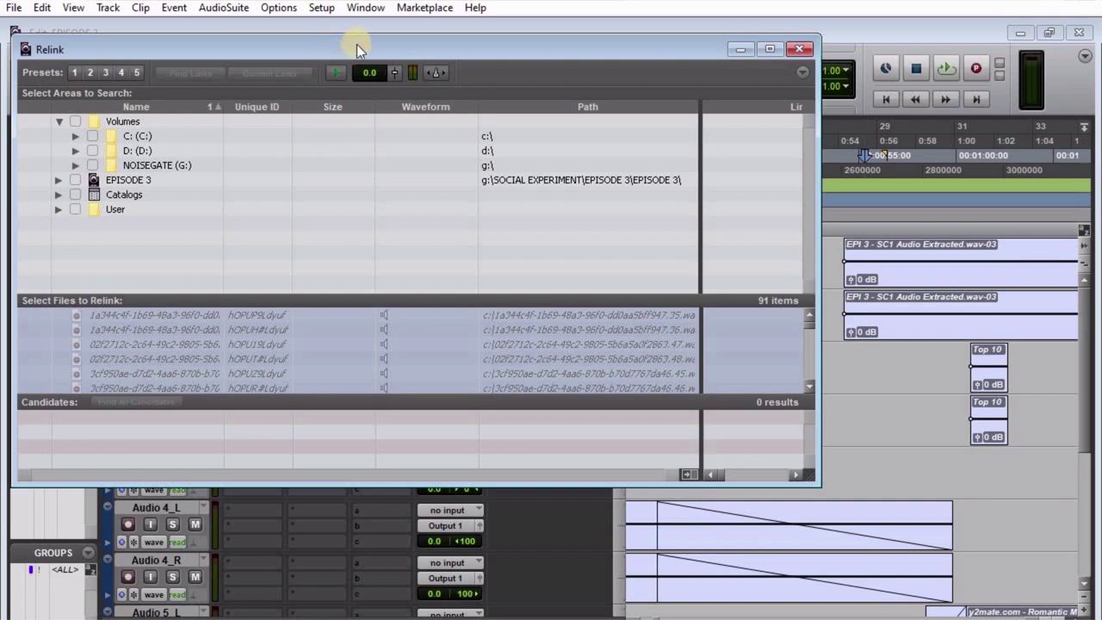
Expand the NOISEGATE (G:) drive's folders in the Relink search areas.
left_click_drag(356, 46, 408, 26)
left_click(388, 49)
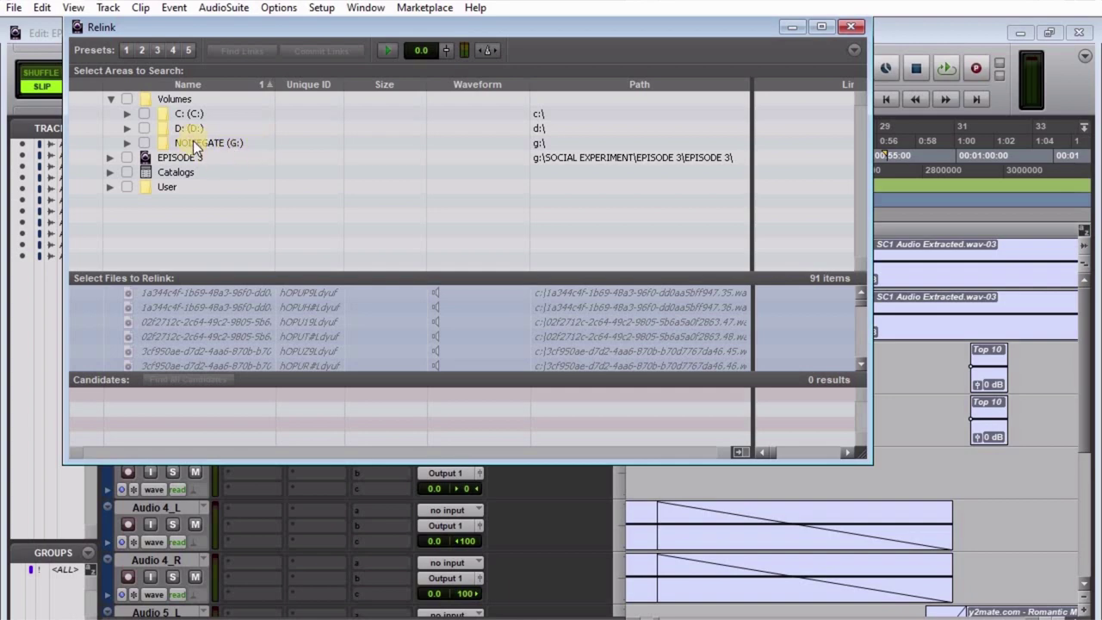
left_click(165, 143)
left_click(128, 143)
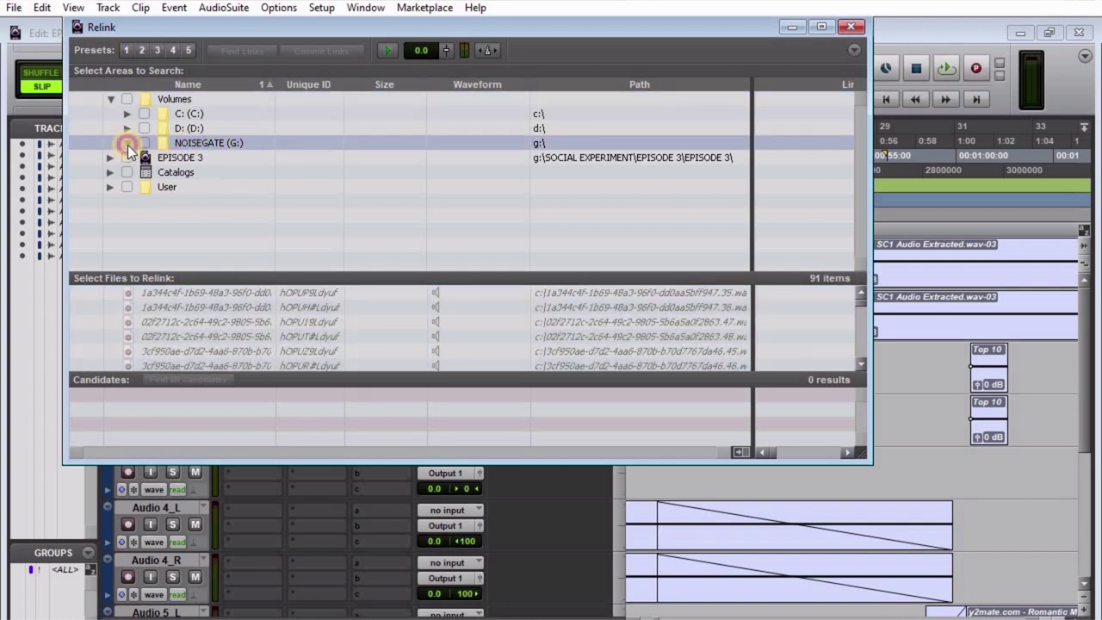
scroll(256, 196, "down", 10)
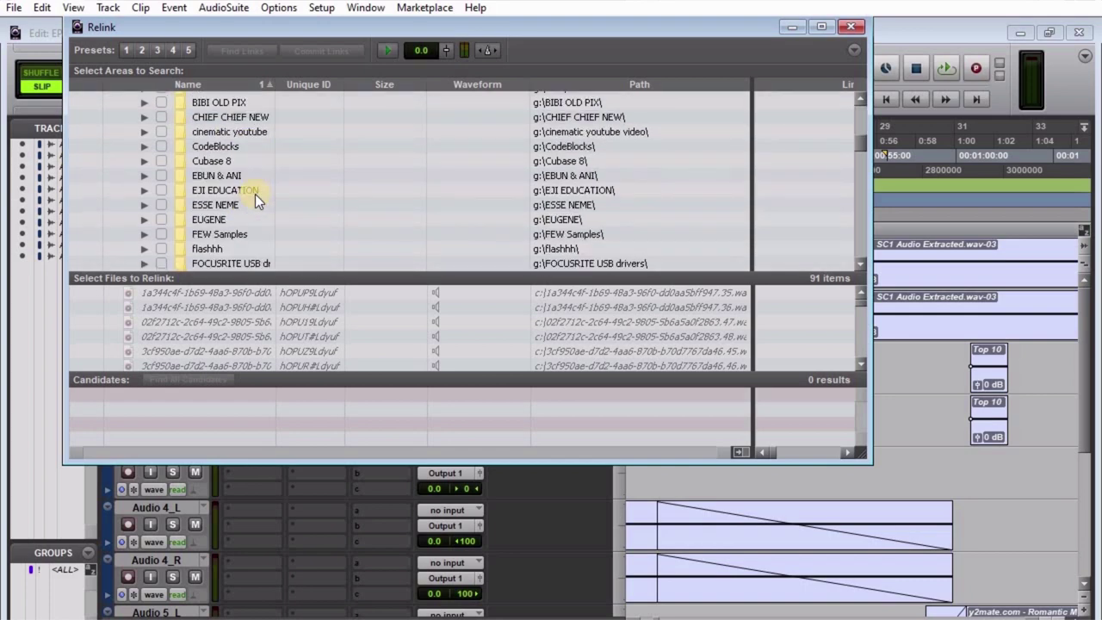
scroll(256, 198, "down", 10)
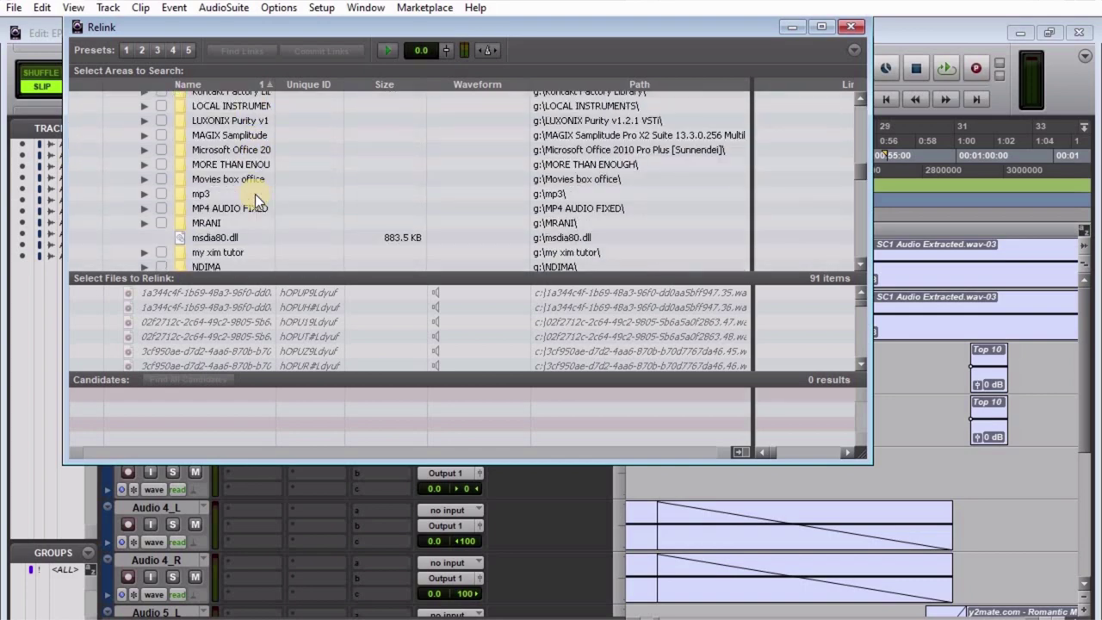
scroll(255, 197, "down", 2)
scroll(255, 197, "up", 6)
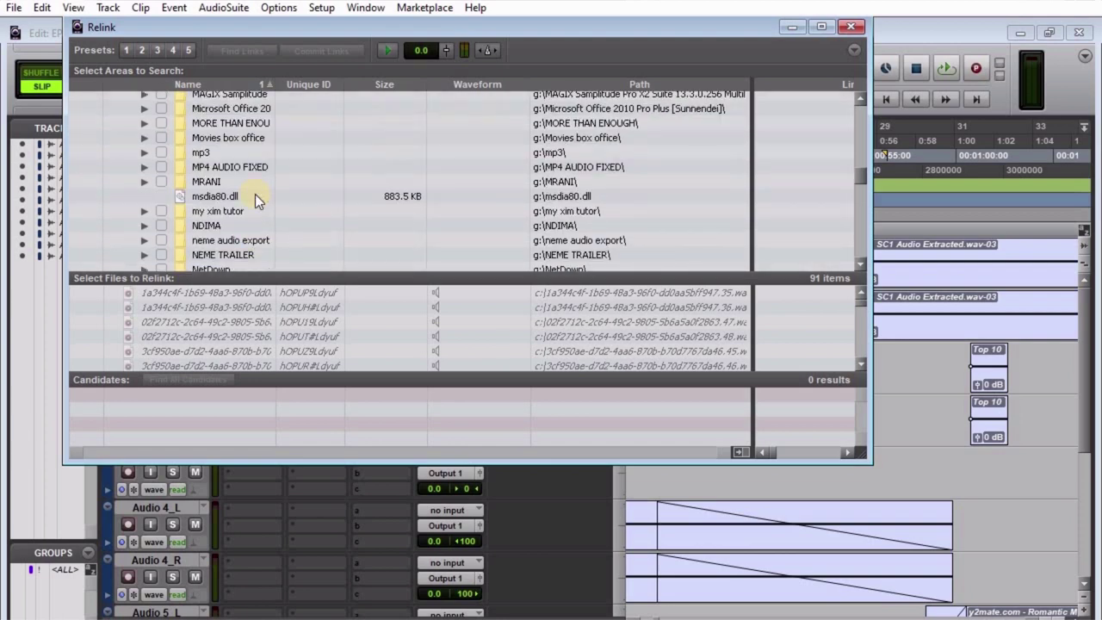
scroll(255, 196, "down", 7)
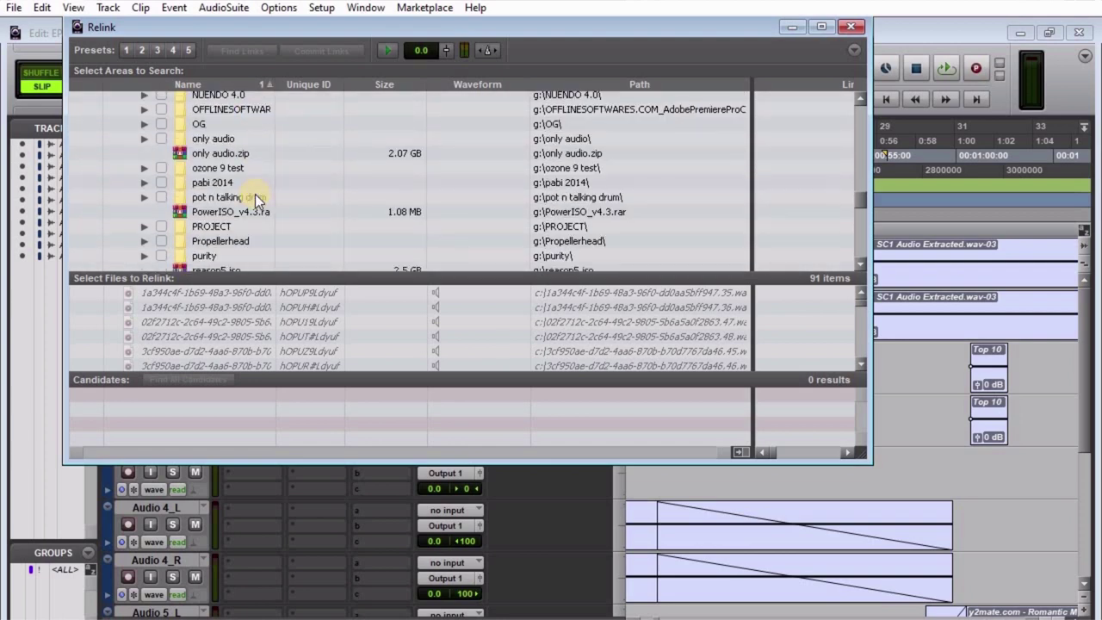
scroll(255, 197, "down", 3)
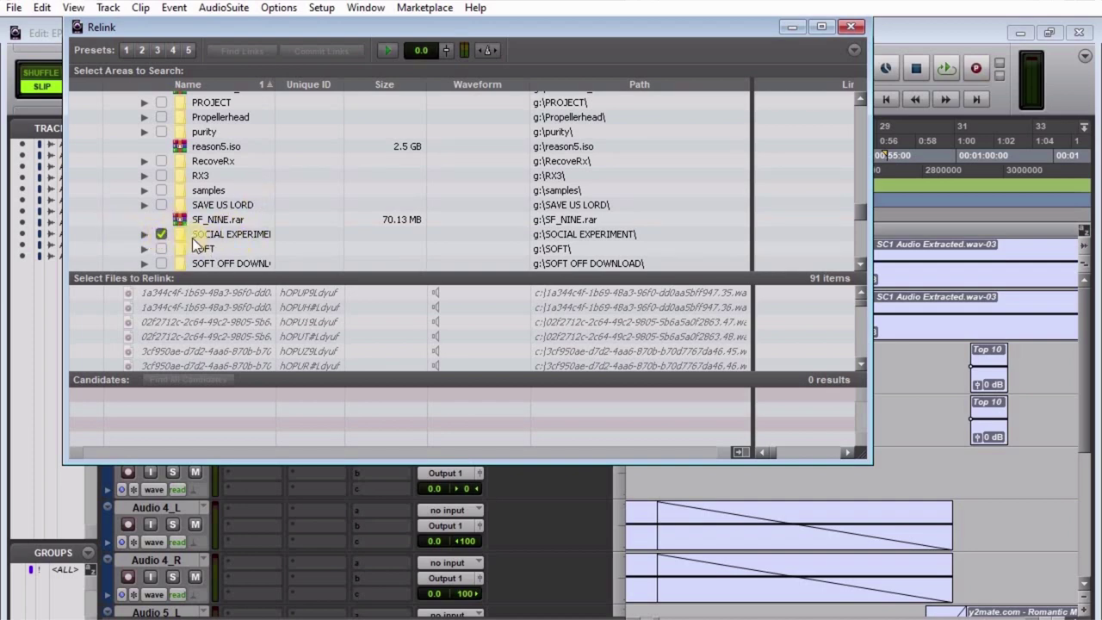
Uncheck SOCIAL EXPERIMENT and check only its EPISODE 3 subfolder as the search area.
left_click(145, 234)
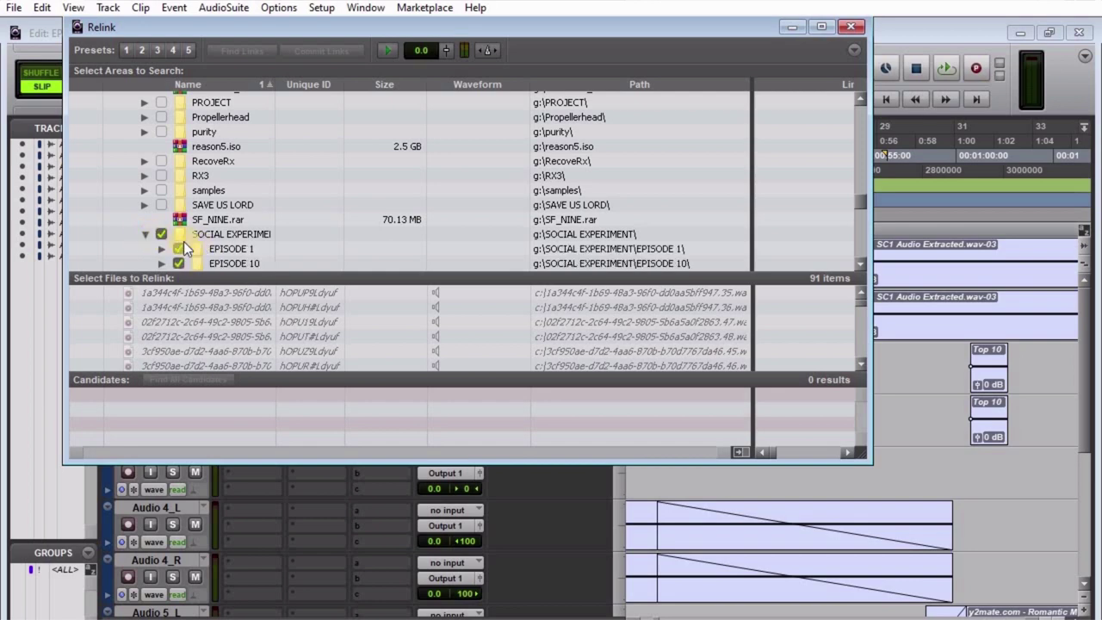
left_click(162, 235)
scroll(204, 247, "down", 2)
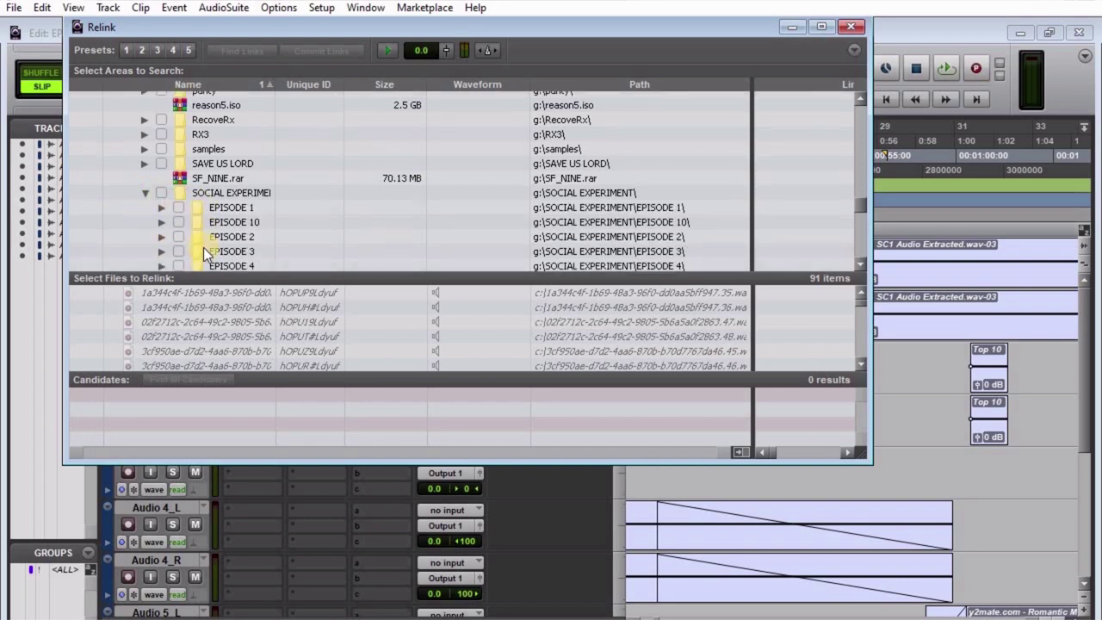
left_click(178, 210)
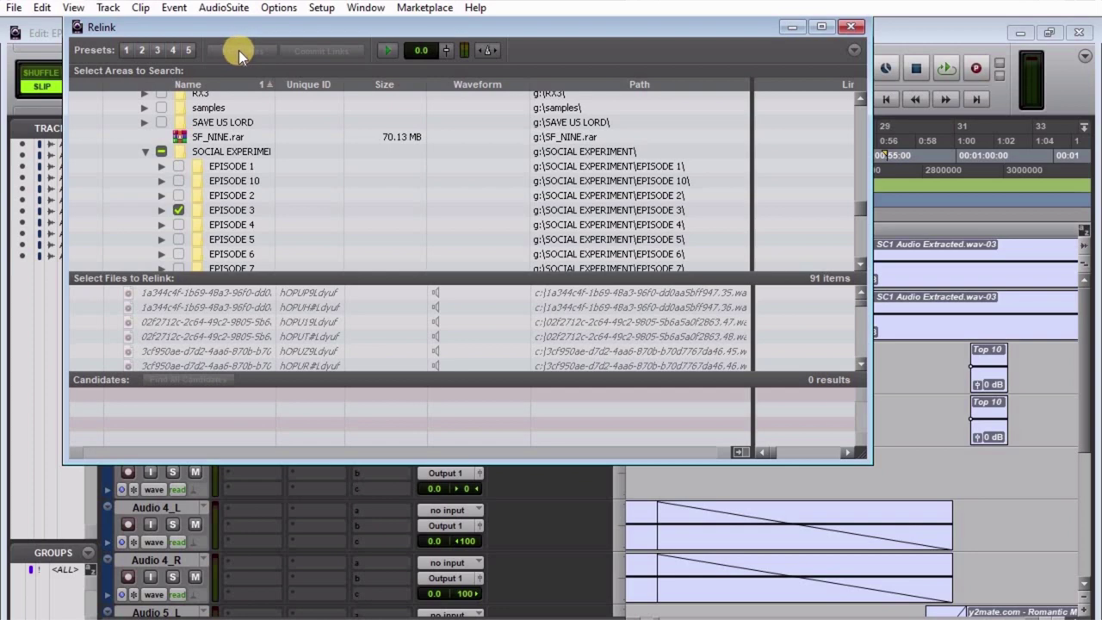
Select the first missing file in the Select Files to Relink list.
left_click(213, 293)
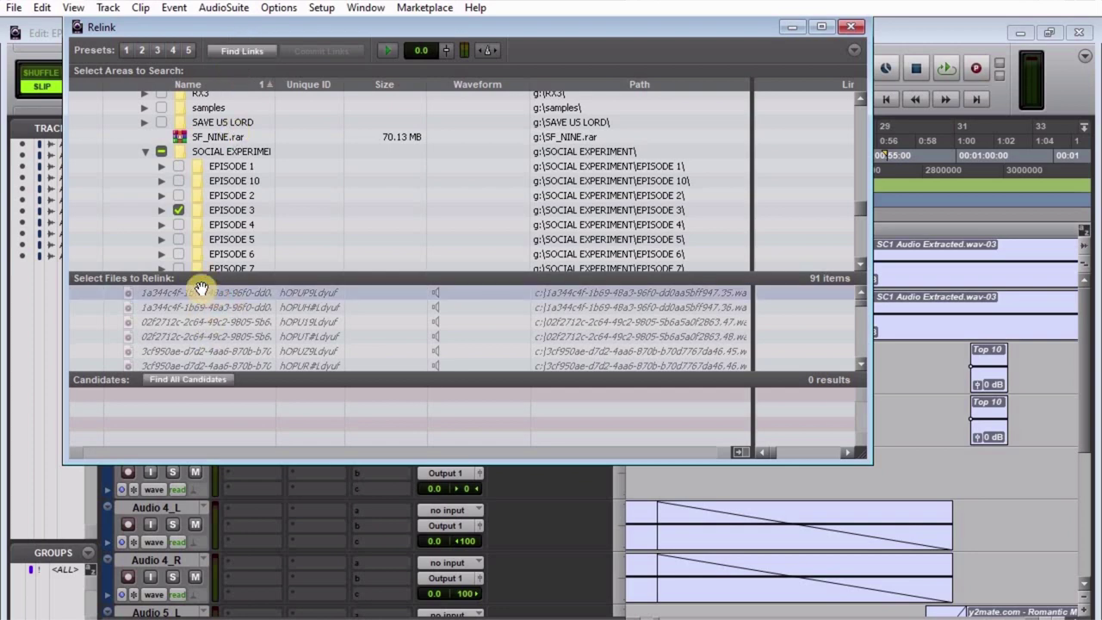
Find links for the first file by name only, with Match Duration unchecked.
left_click(242, 50)
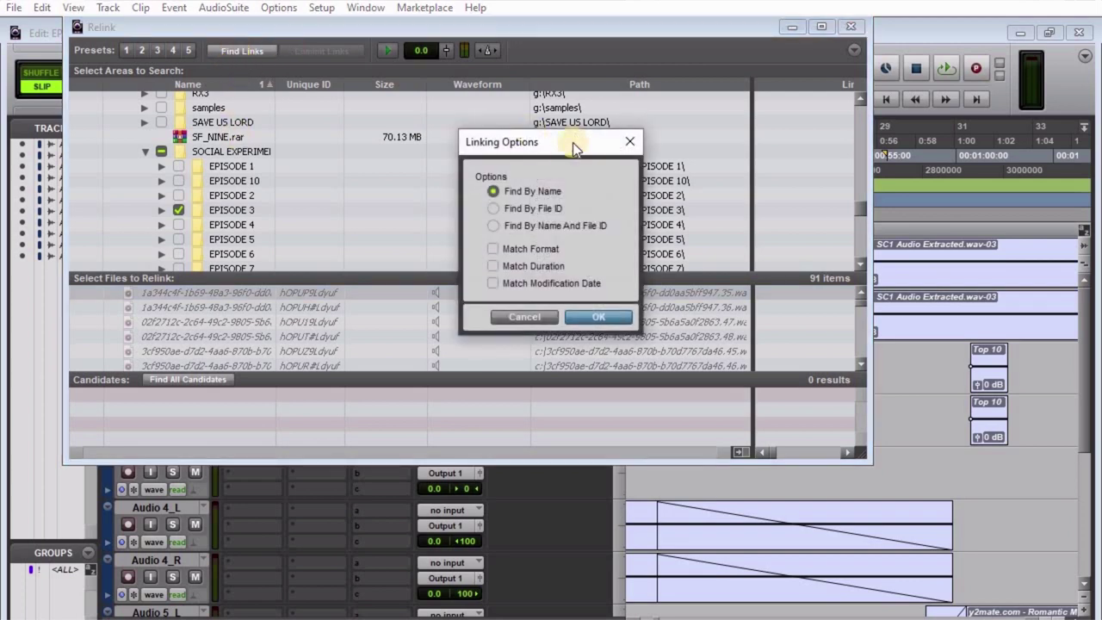
left_click_drag(572, 142, 488, 79)
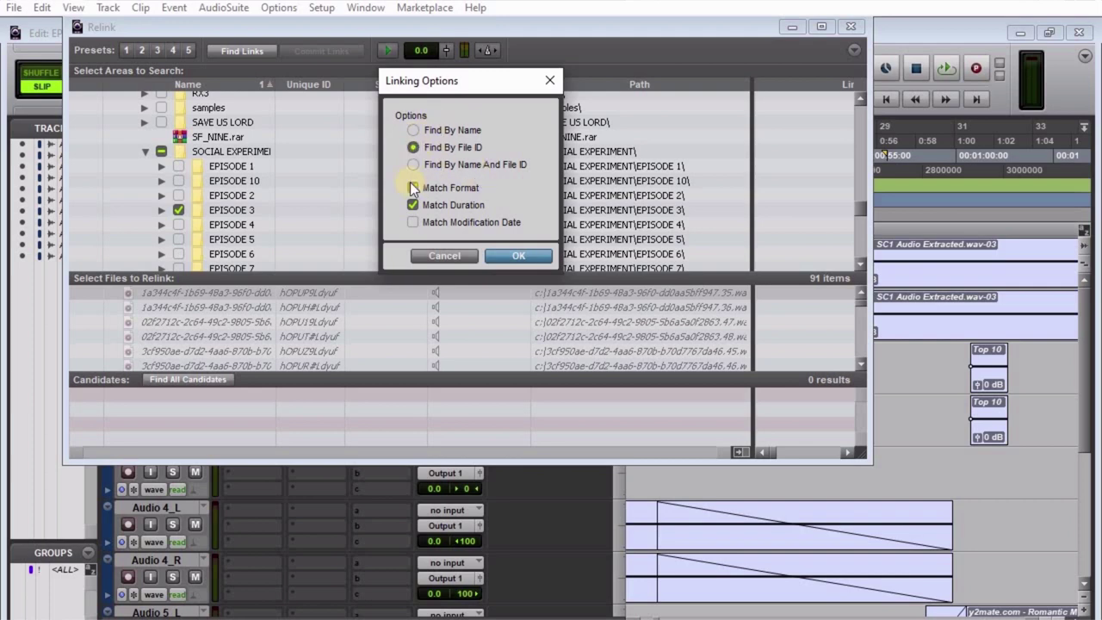
left_click_drag(488, 71, 496, 56)
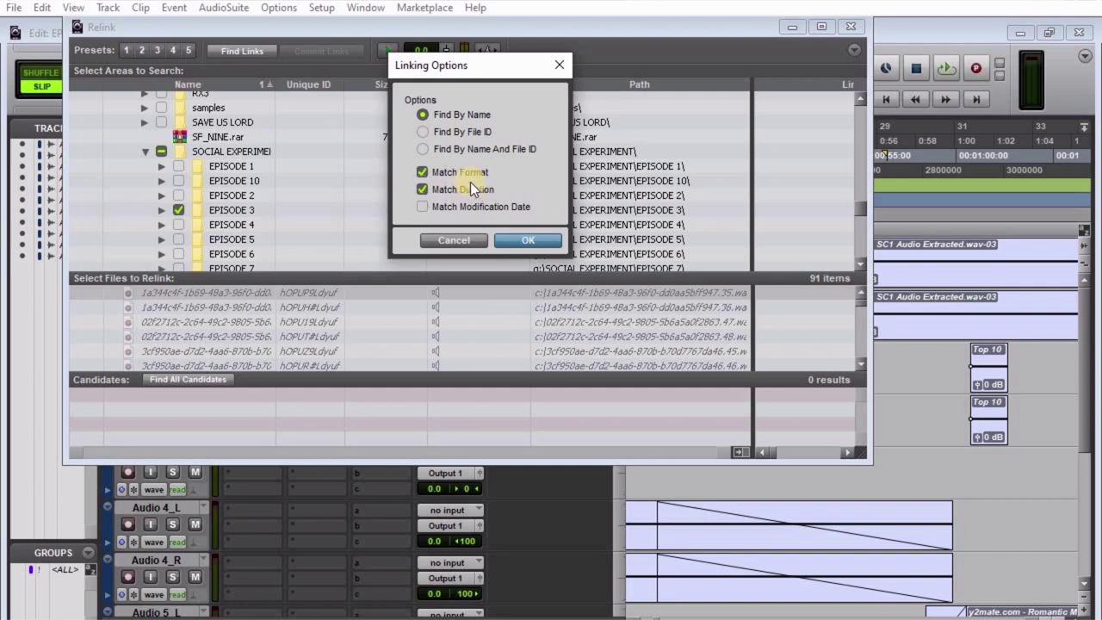
left_click(422, 189)
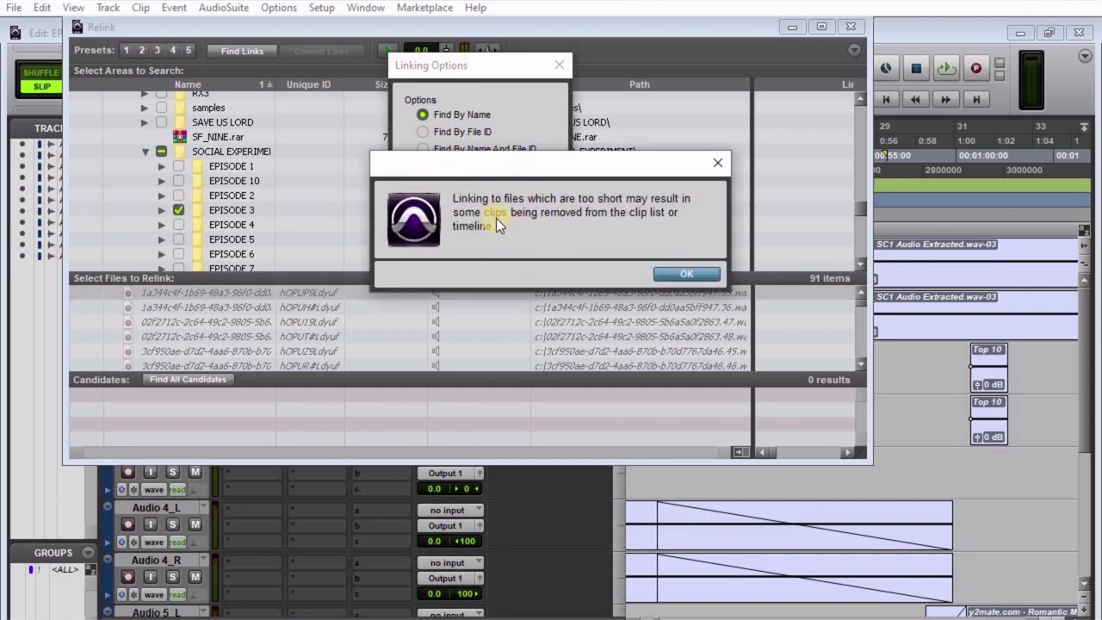
left_click_drag(552, 160, 511, 126)
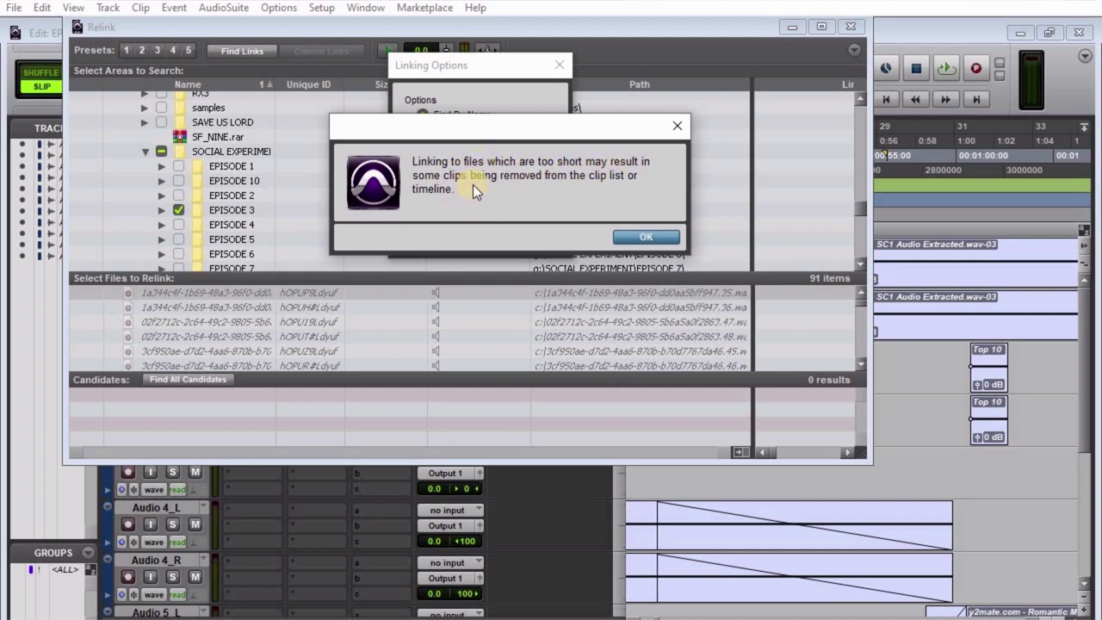
left_click(660, 234)
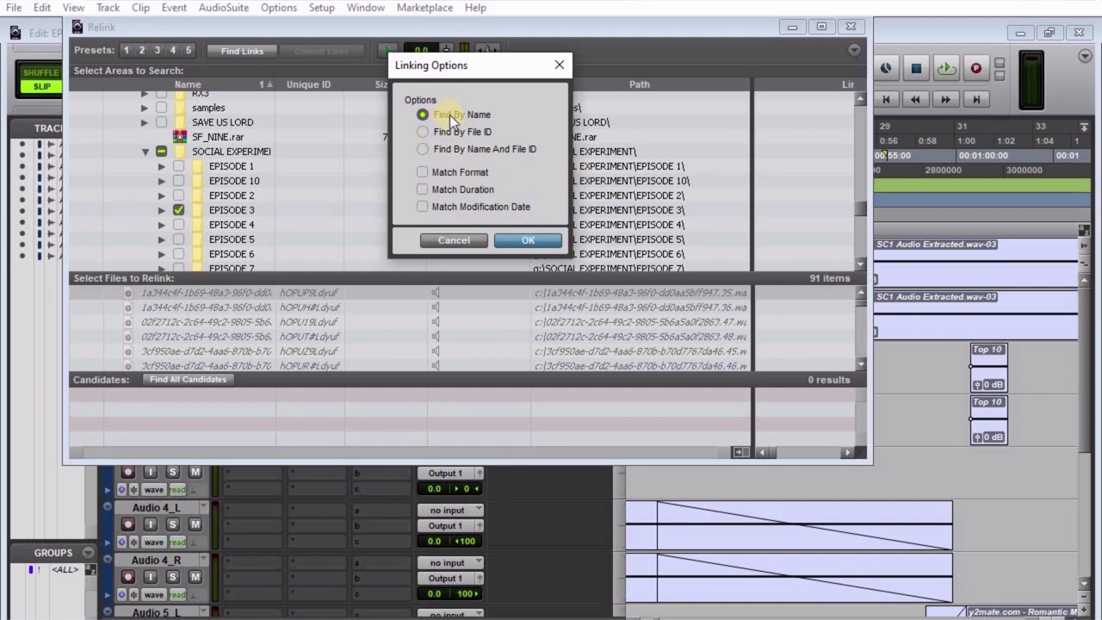
left_click(525, 240)
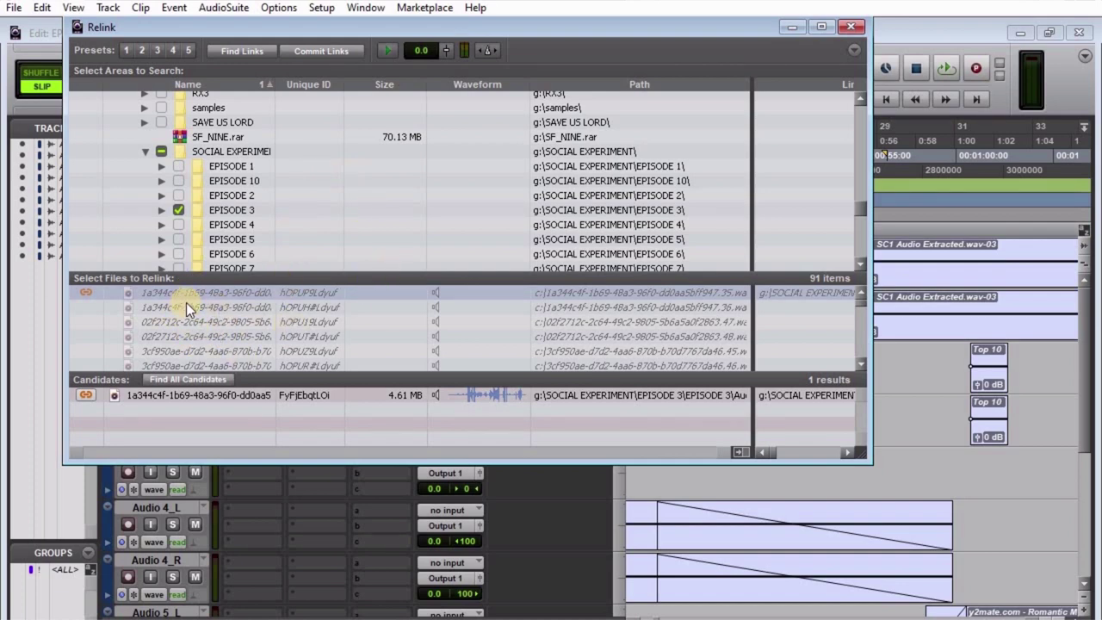
Select all 91 files, find links by name, and commit the found links.
left_click(186, 348)
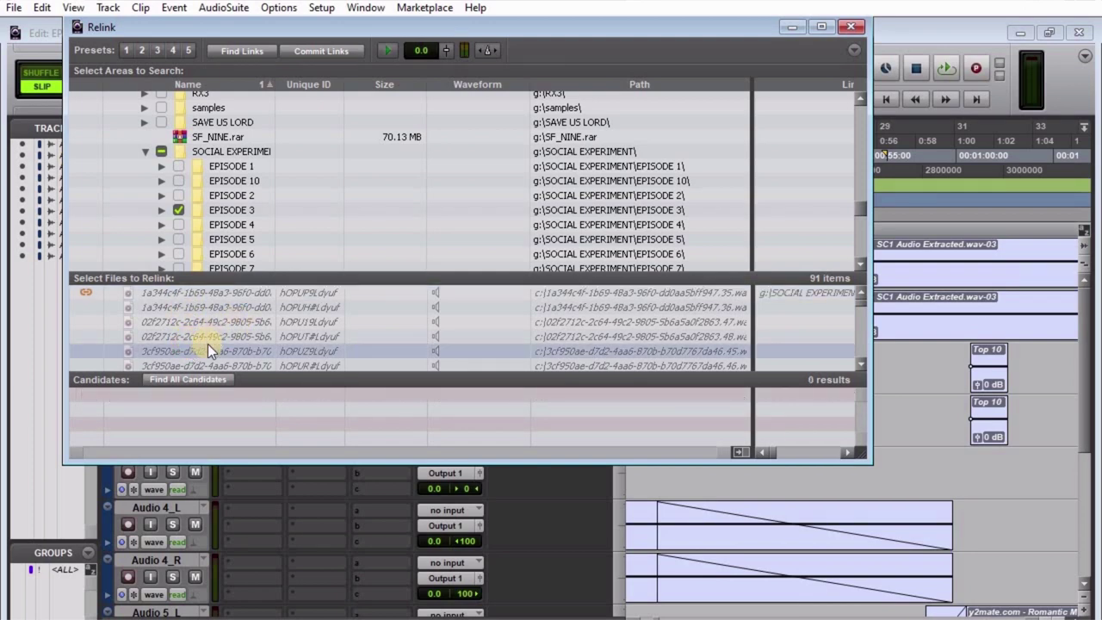
key("ctrl+a")
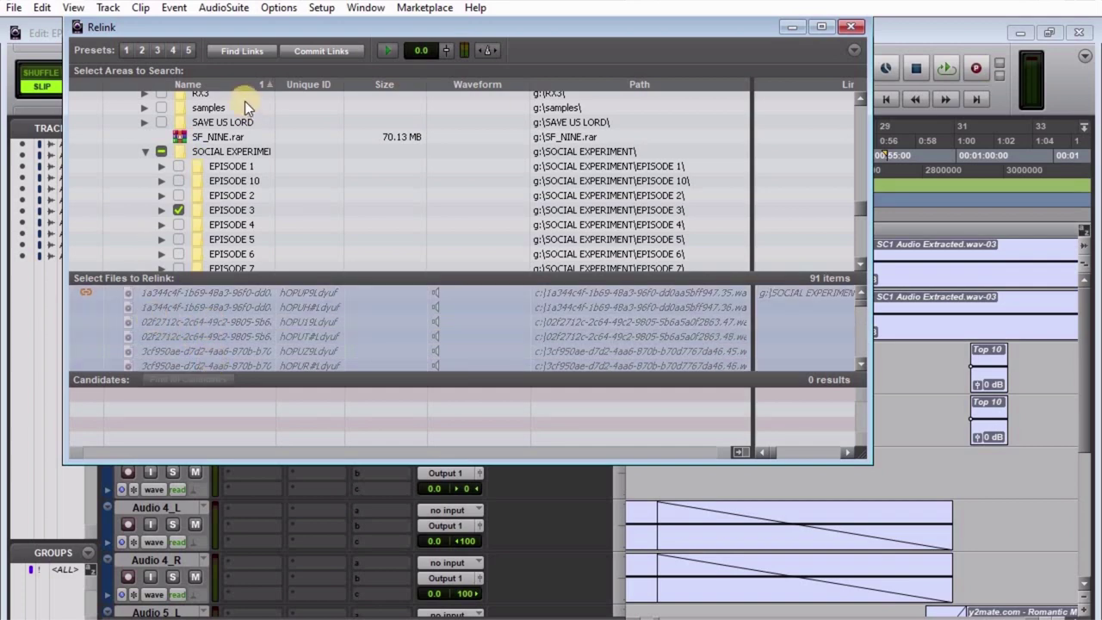
left_click(241, 51)
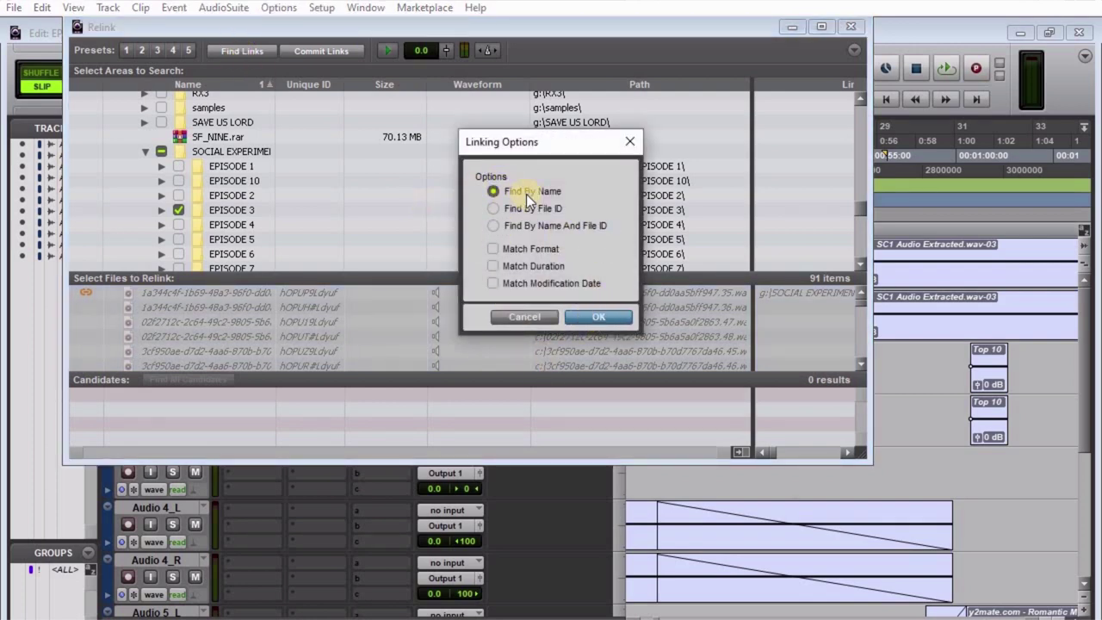
left_click(594, 318)
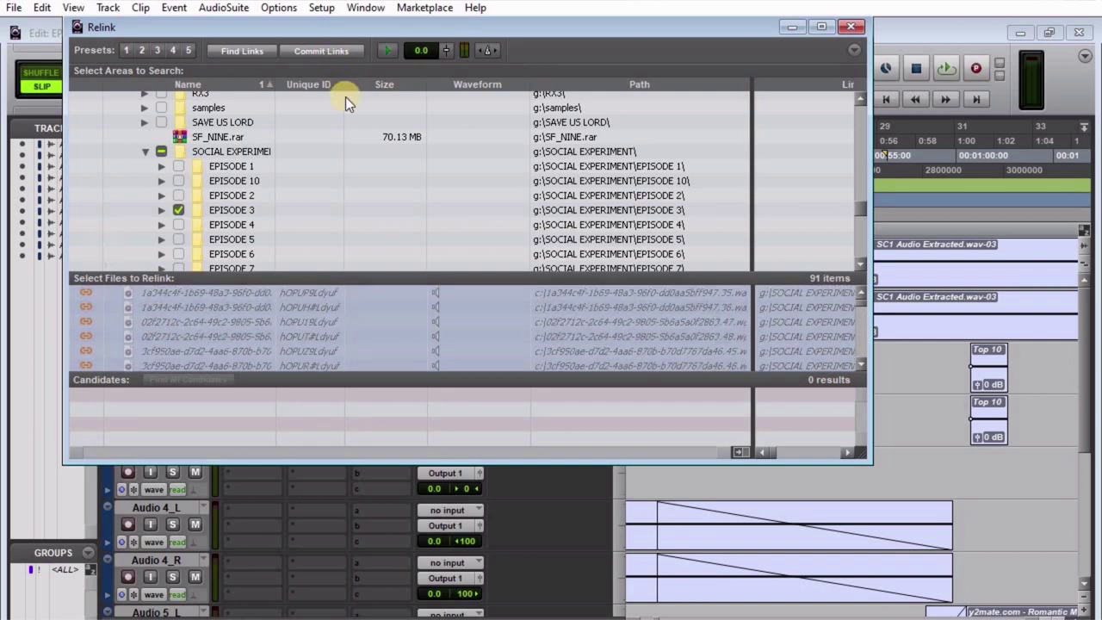
left_click(316, 50)
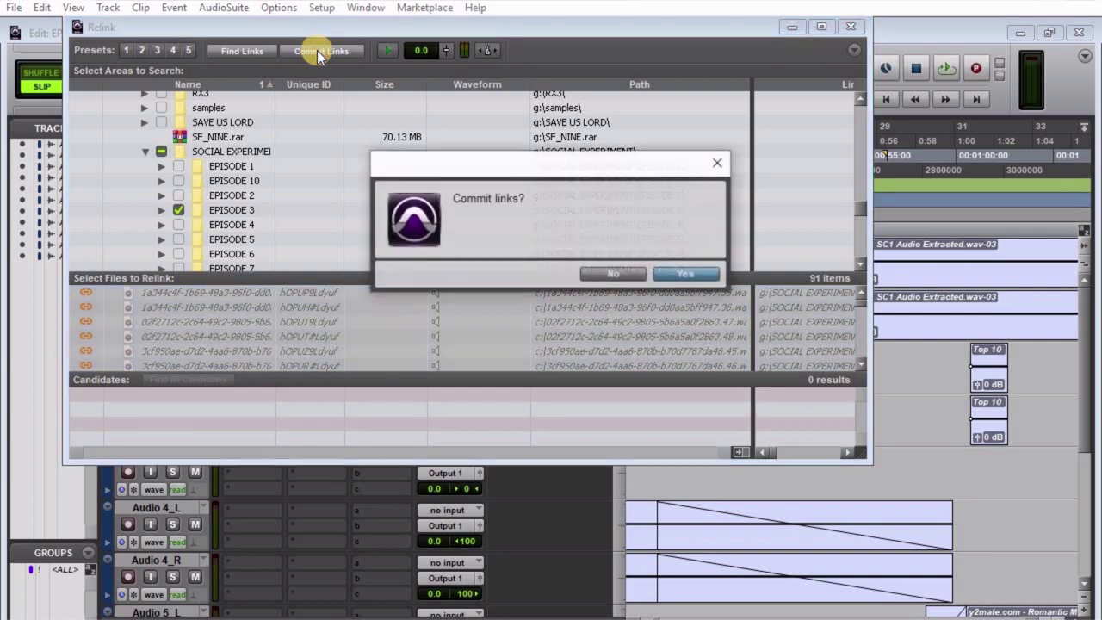
Confirm committing the links and close the Relink window.
left_click(686, 274)
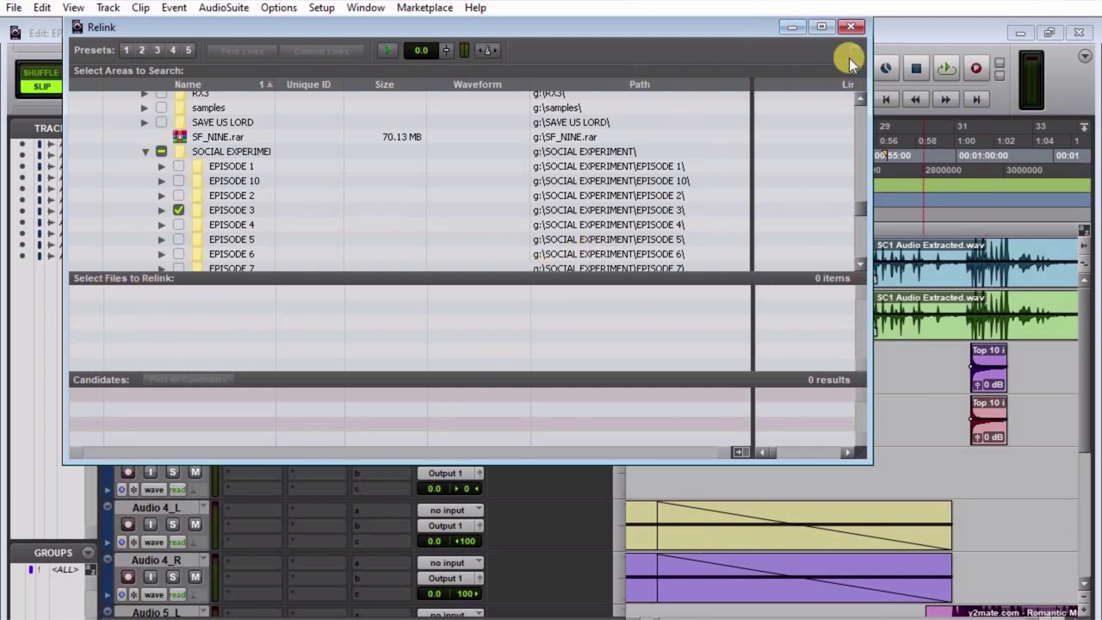
left_click(851, 28)
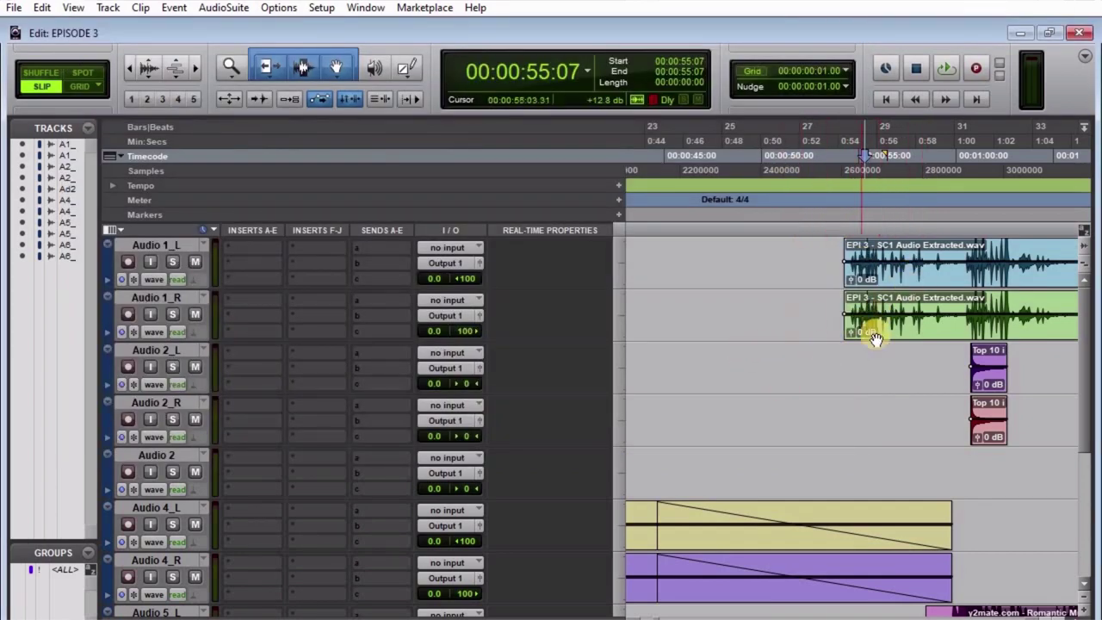
Stop playback and place the playhead in the timeline among the relinked waveform clips.
key("space")
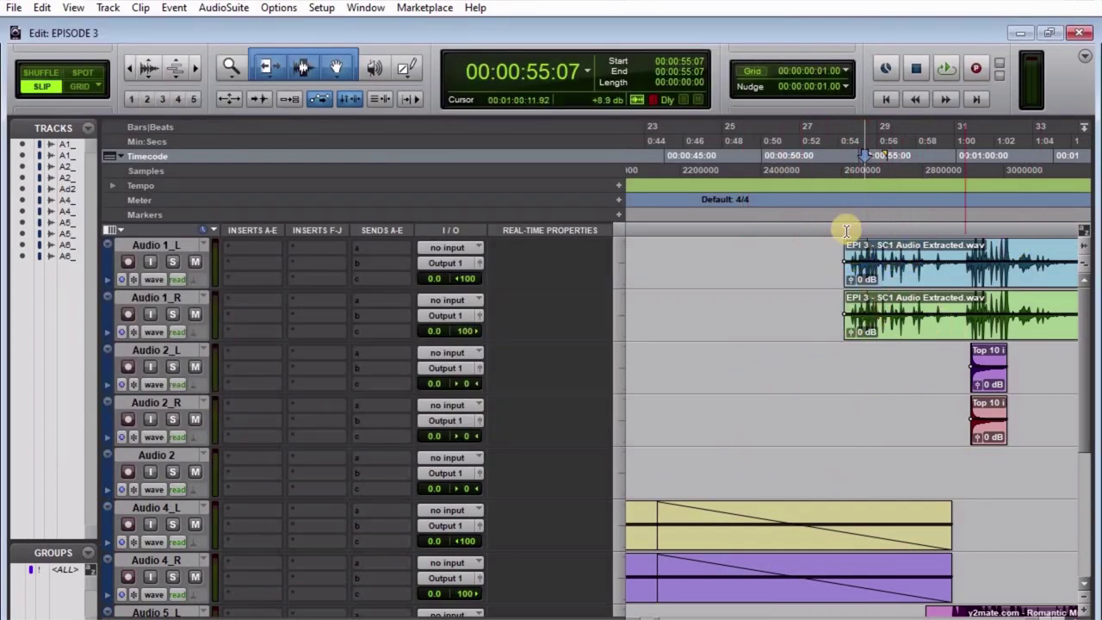
left_click(809, 401)
scroll(809, 401, "down", 5)
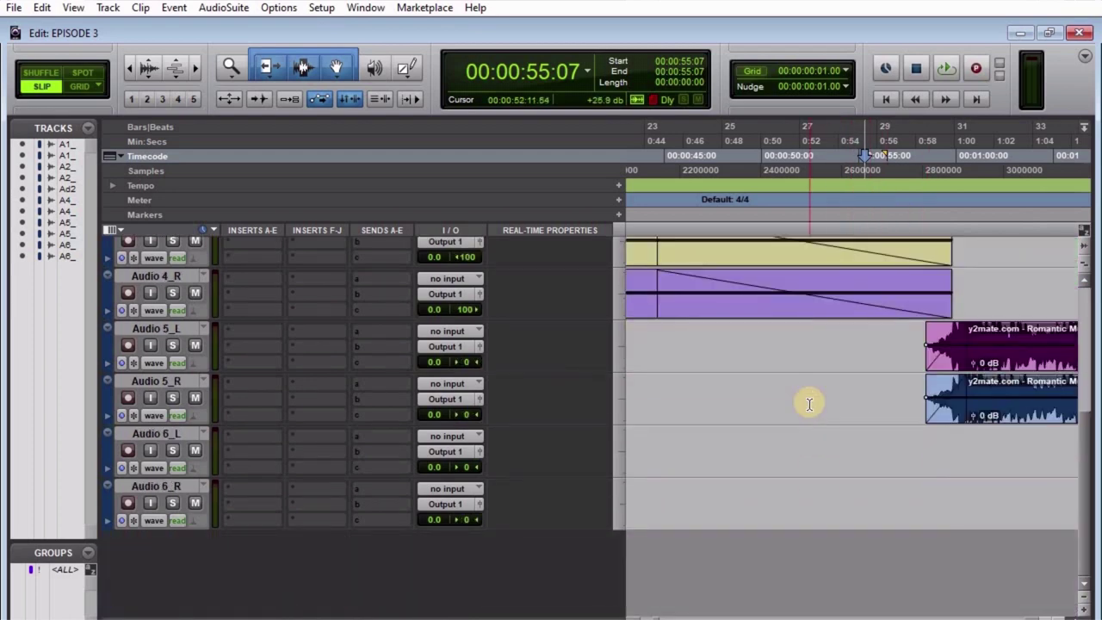
scroll(810, 401, "up", 5)
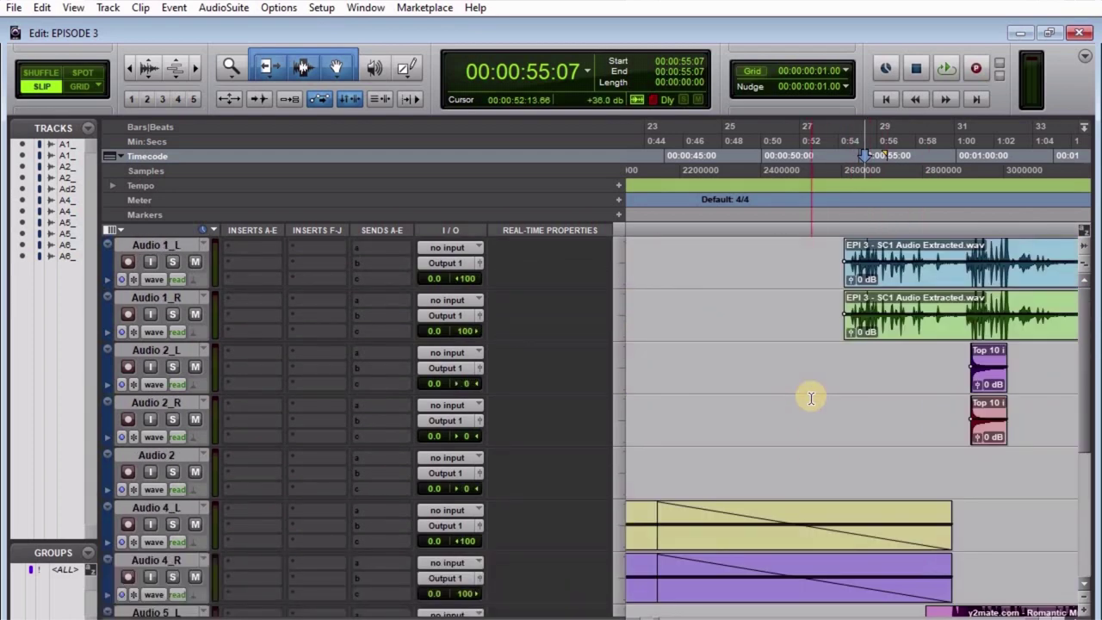